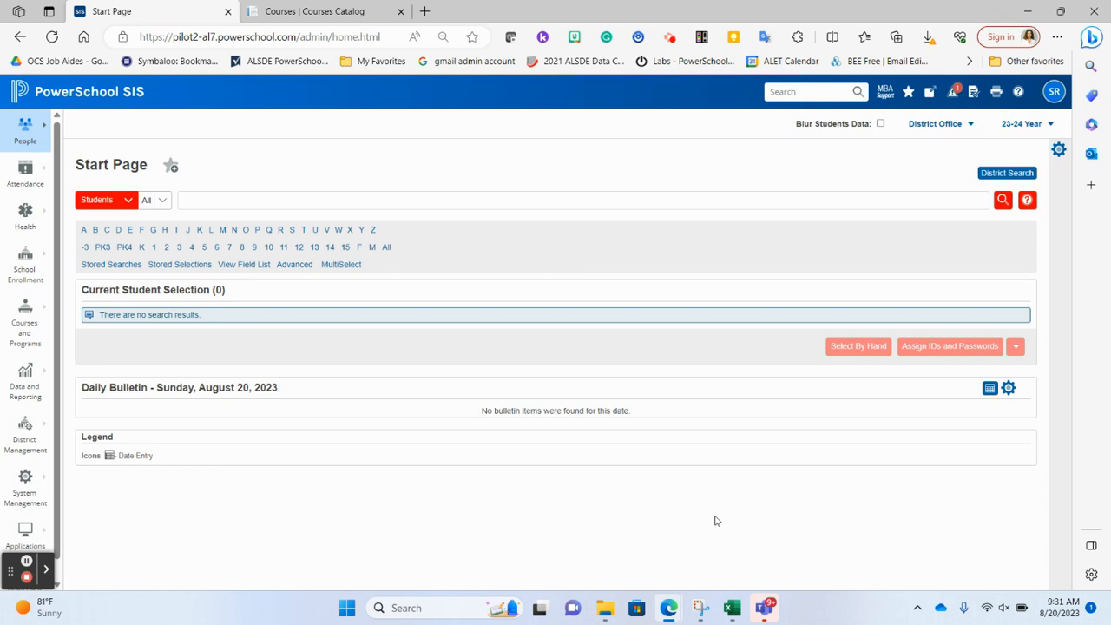
Step: Open the district-level Courses page from the Courses and Programs area of District Management
click(27, 445)
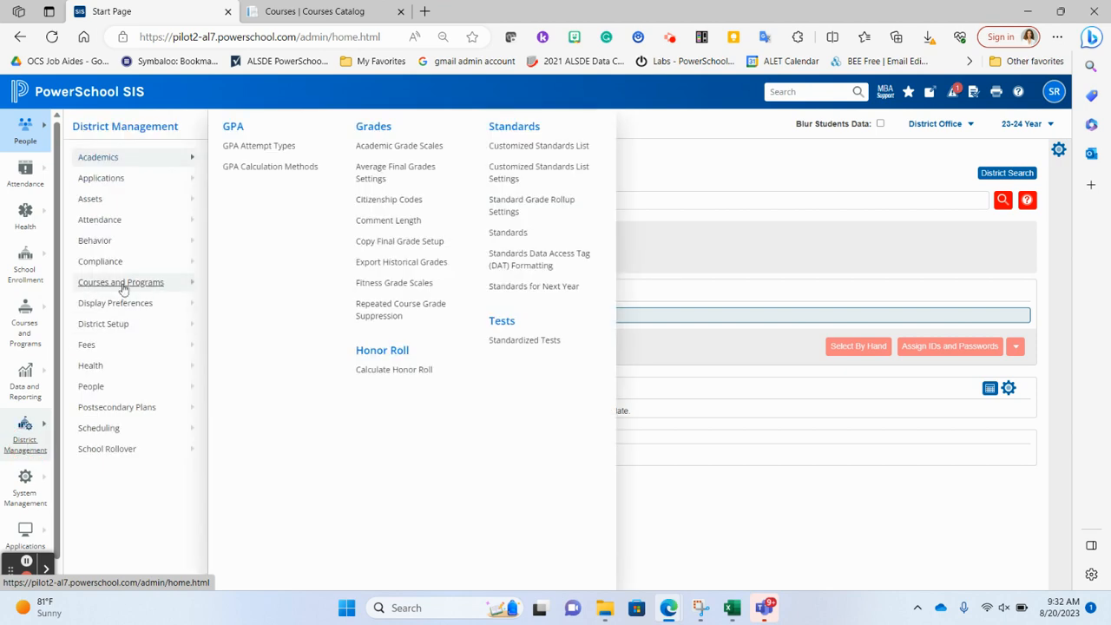
mouse_move(122, 287)
click(249, 129)
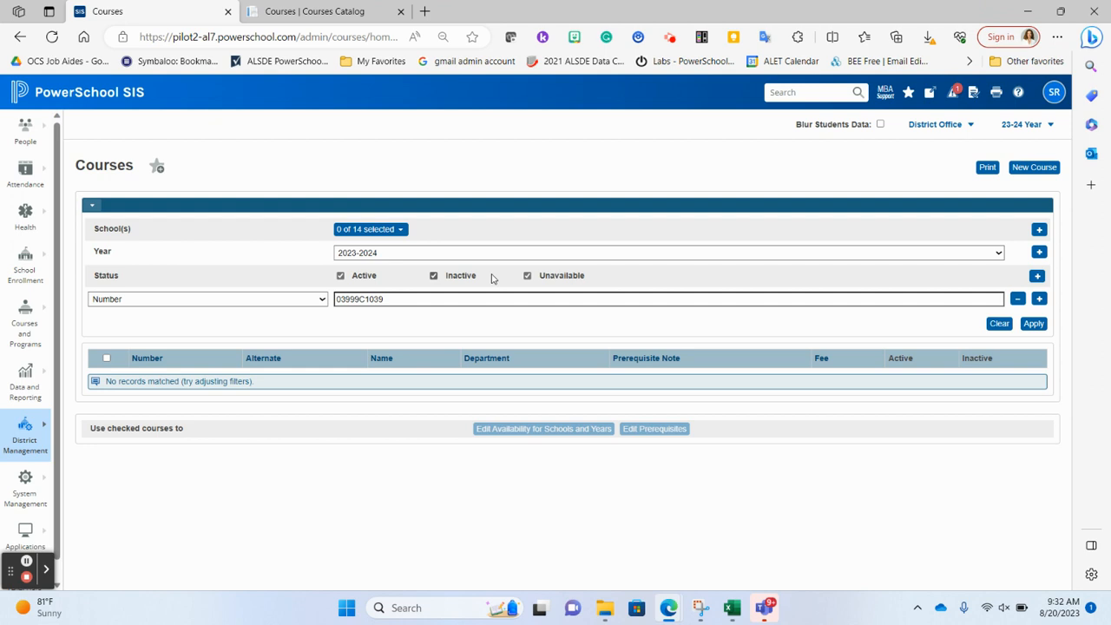
Step: Filter the 2023-2024 district courses by the course number 10005G1002, leaving the school selection empty
click(399, 232)
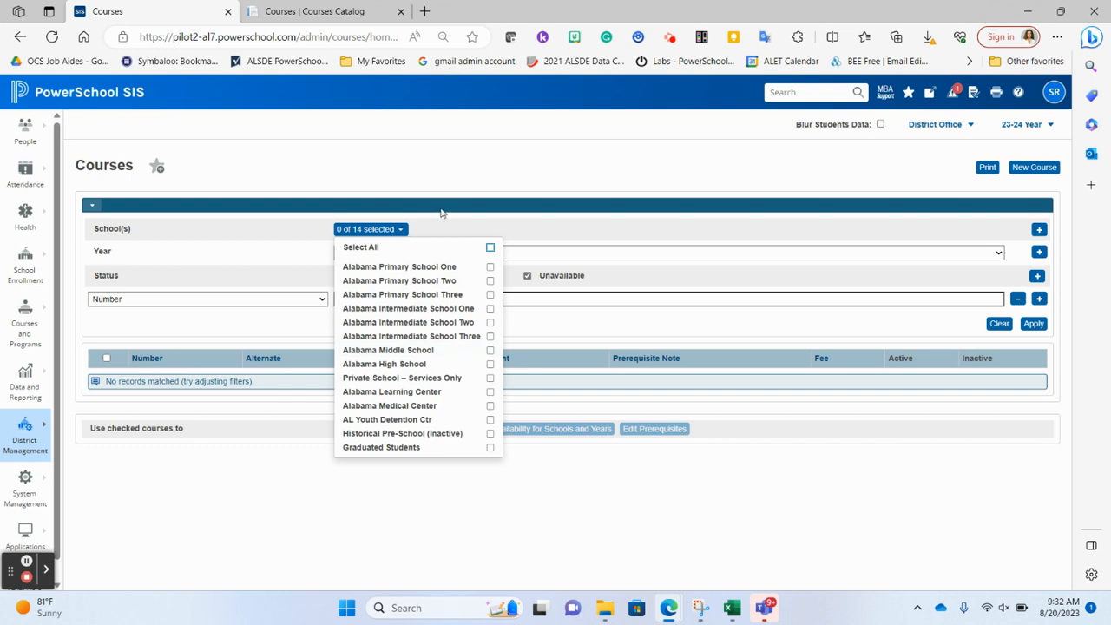
click(408, 229)
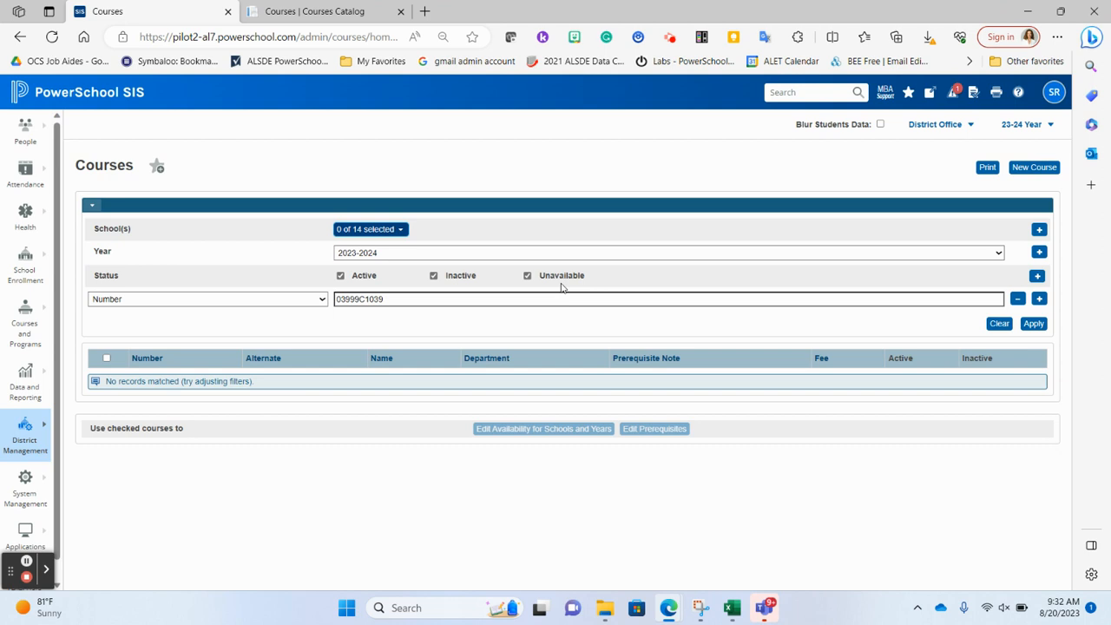
click(319, 304)
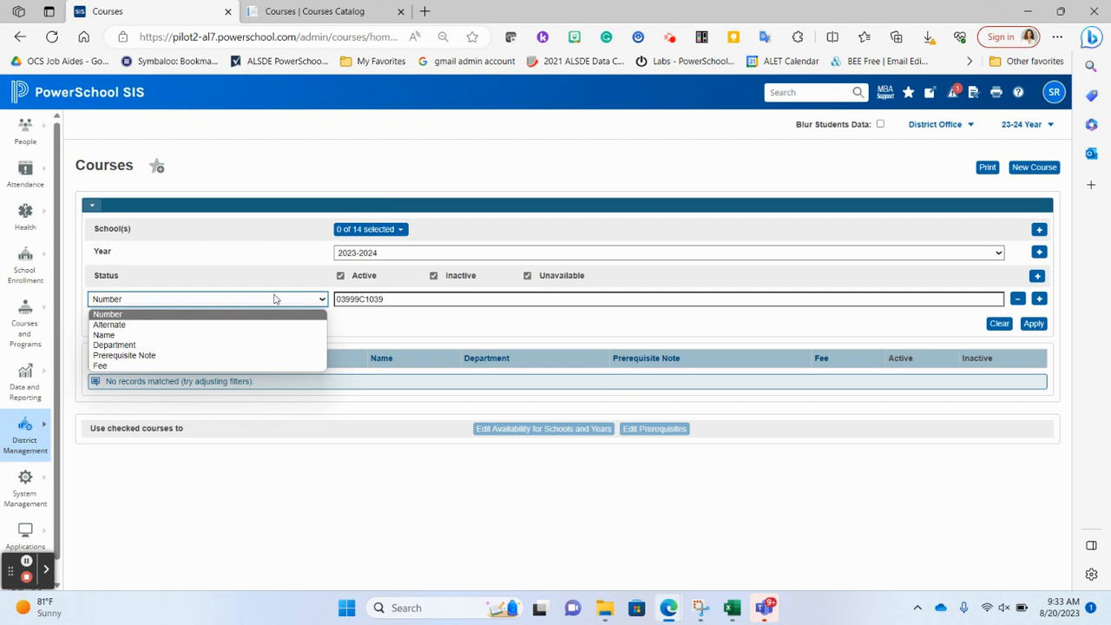
click(396, 298)
drag(358, 298, 385, 298)
double_click(386, 298)
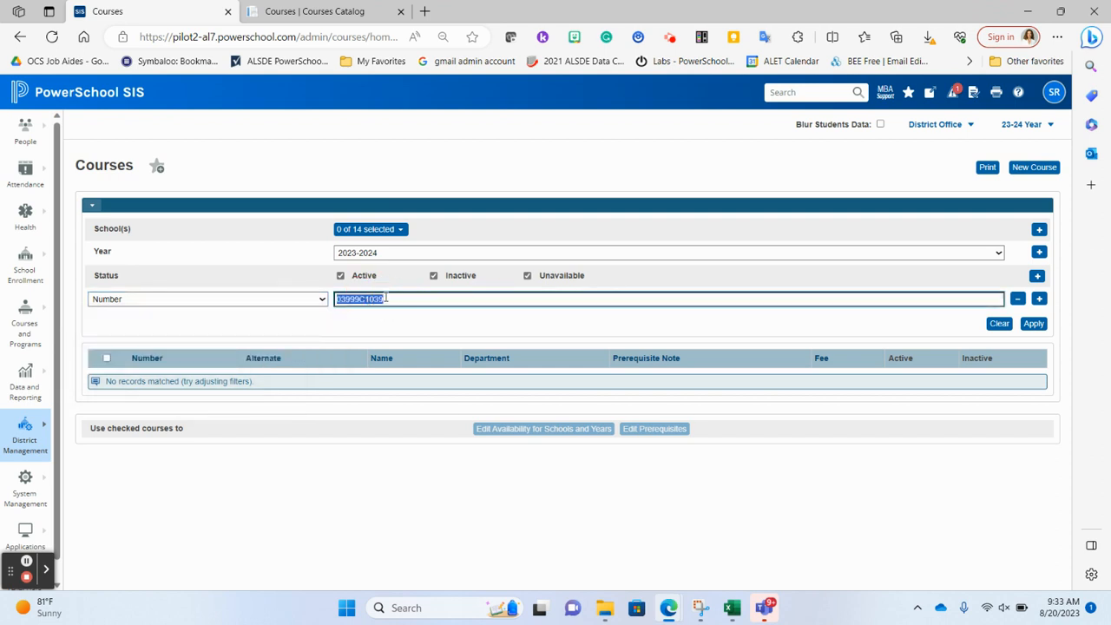
text(10005G1002)
click(1032, 324)
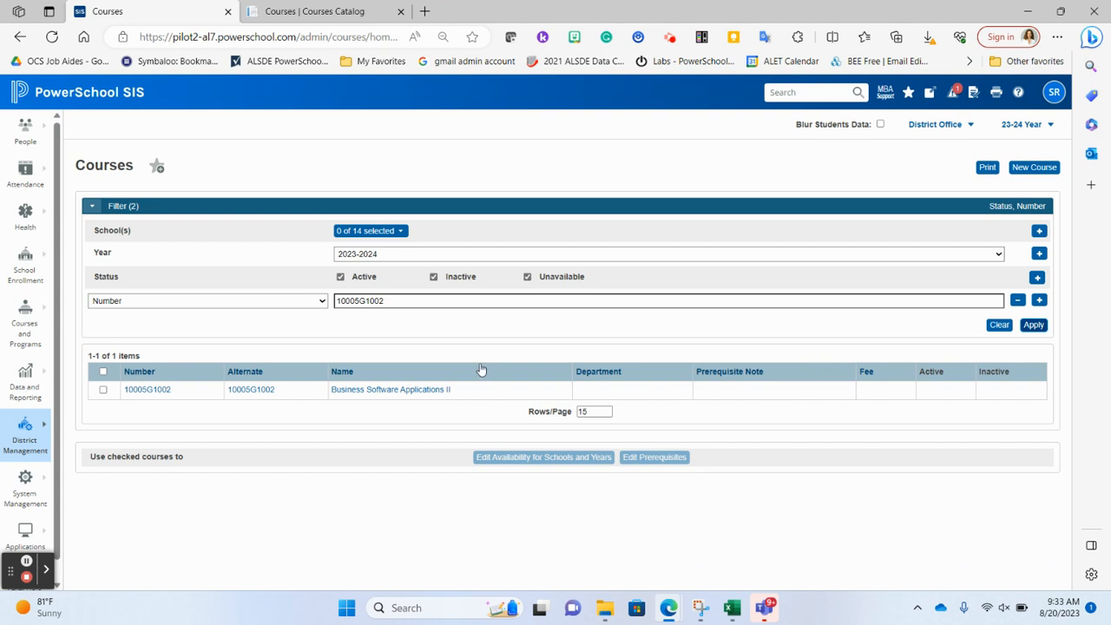
Step: Open the Business Software Applications II course and show its availability by school year
click(365, 396)
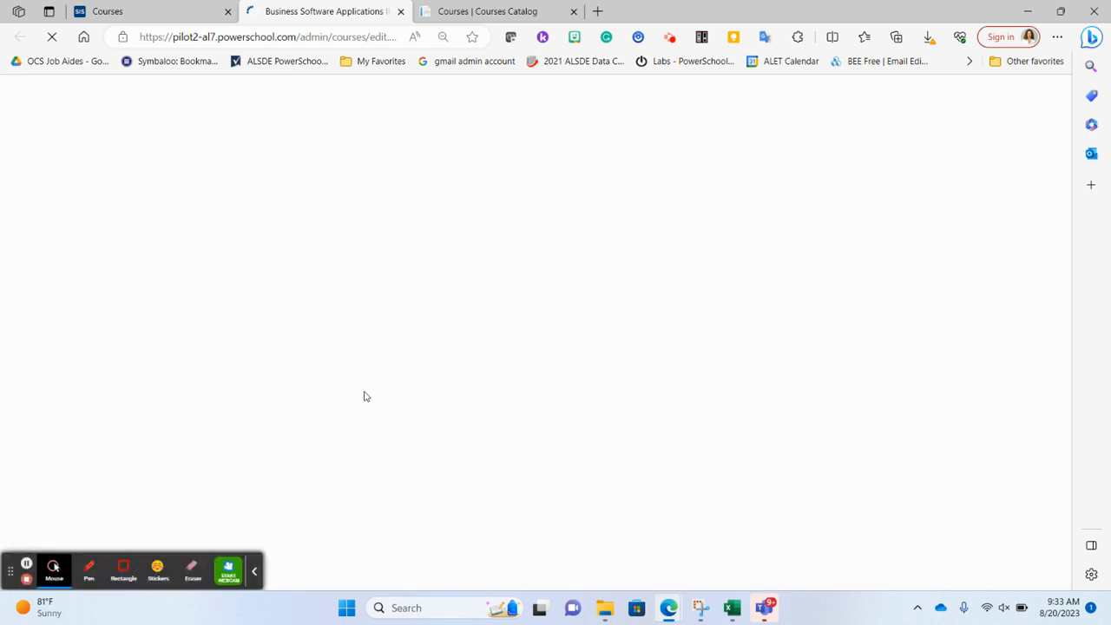
click(255, 570)
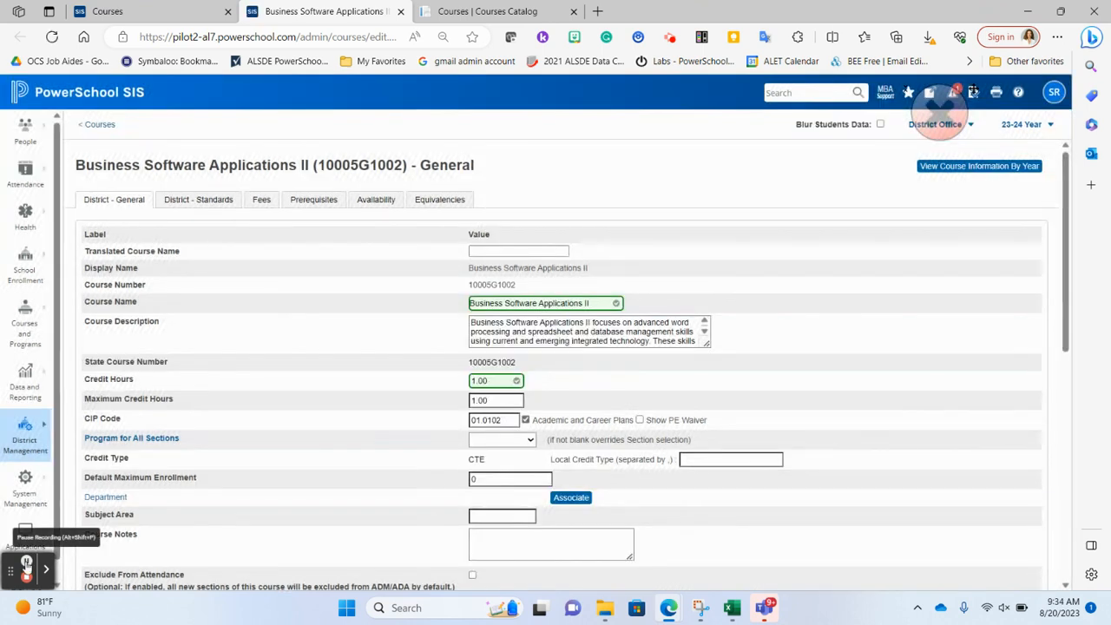
click(377, 200)
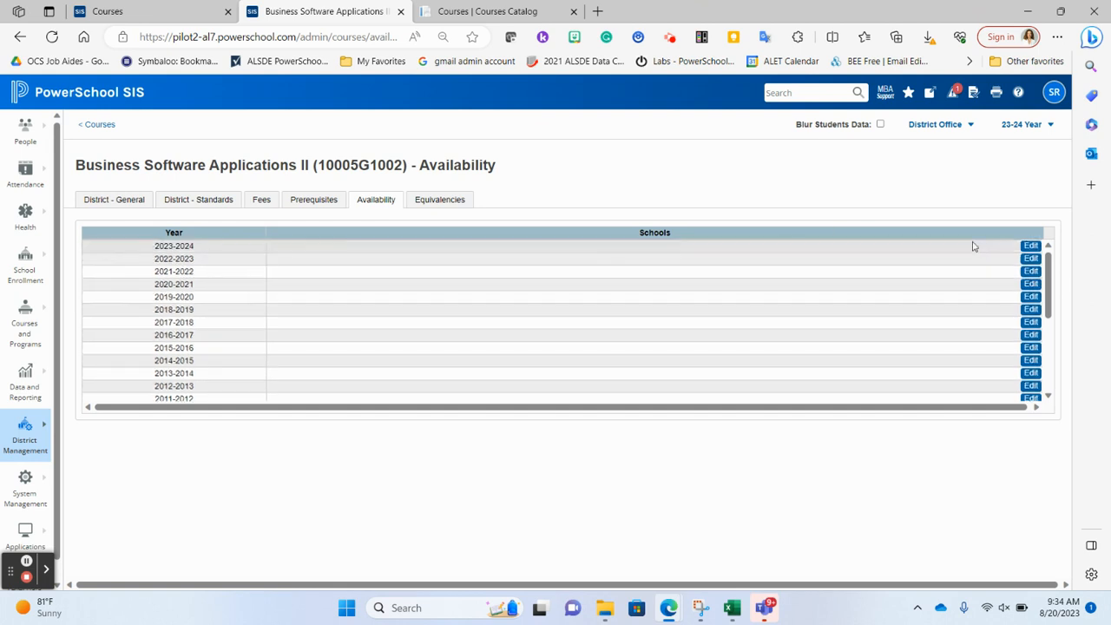
Step: Make Business Software Applications II available at Alabama High School for 2023-2024, submit the change and close the course page
click(1030, 247)
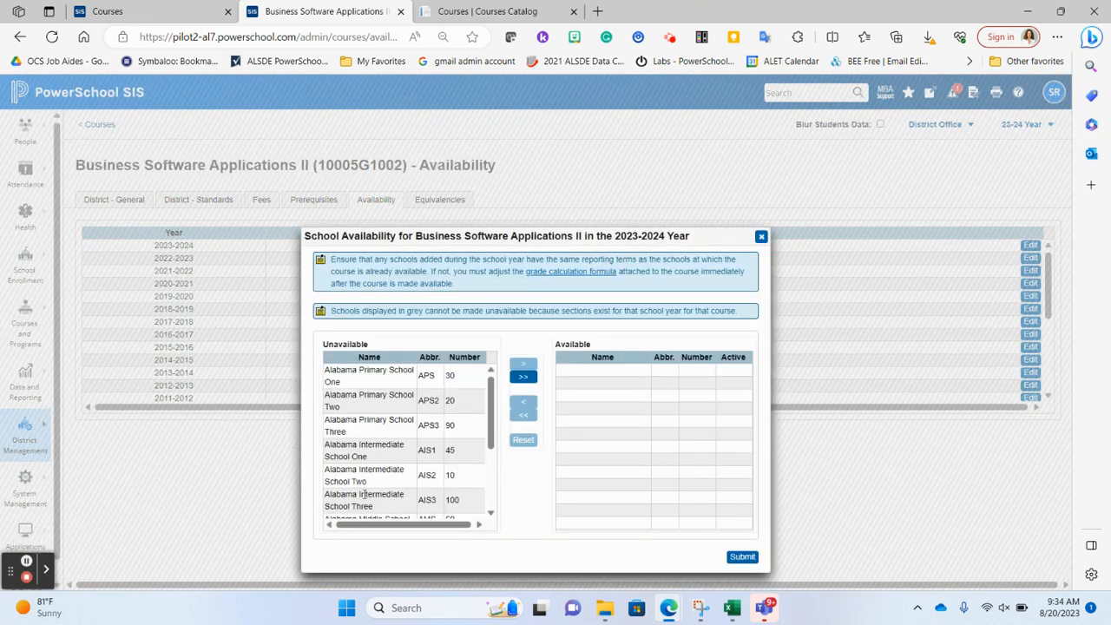
scroll(369, 457, down, 1)
scroll(369, 457, down, 3)
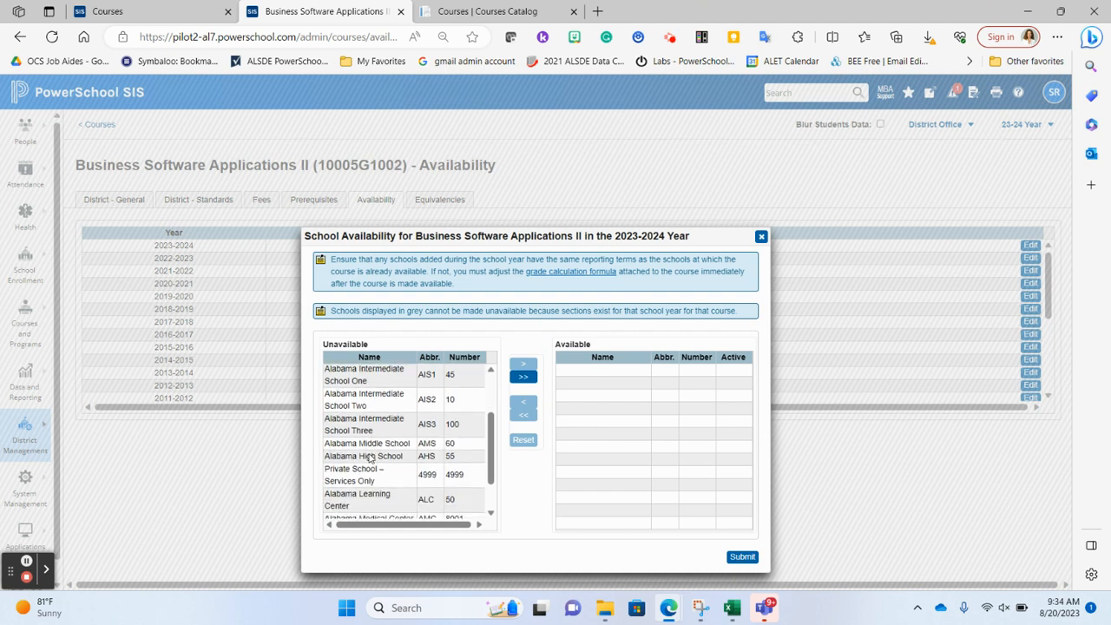
click(369, 454)
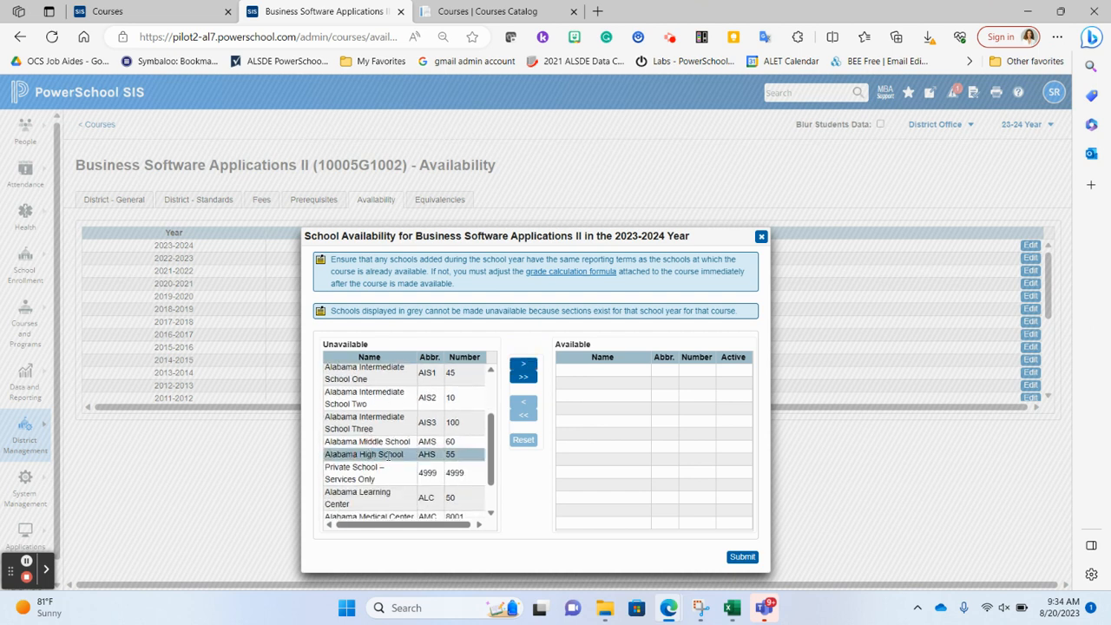
click(524, 368)
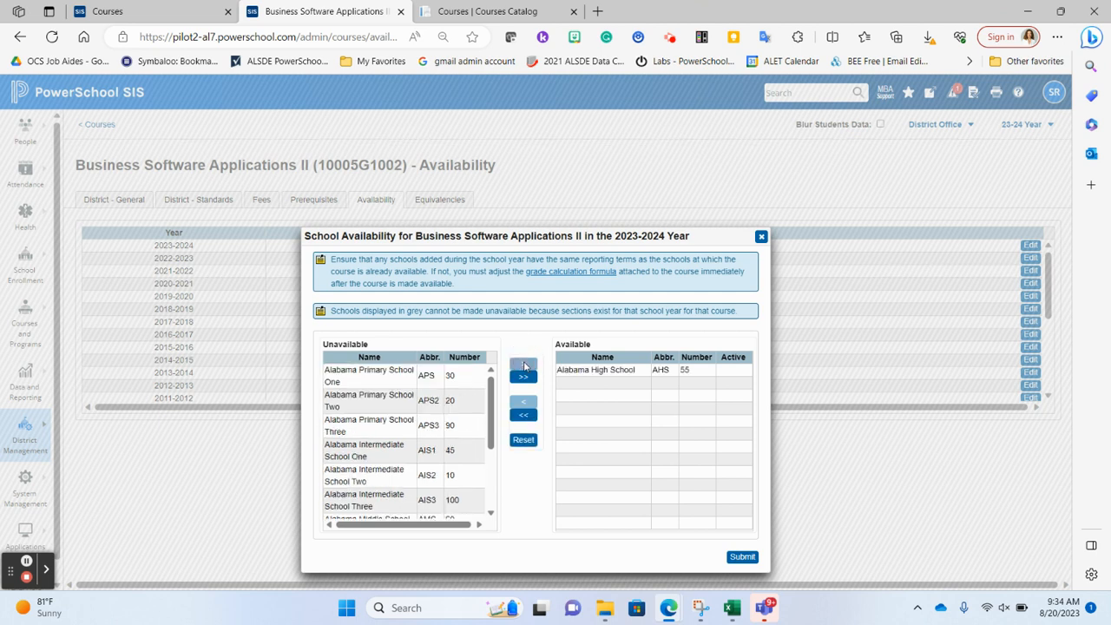
click(745, 558)
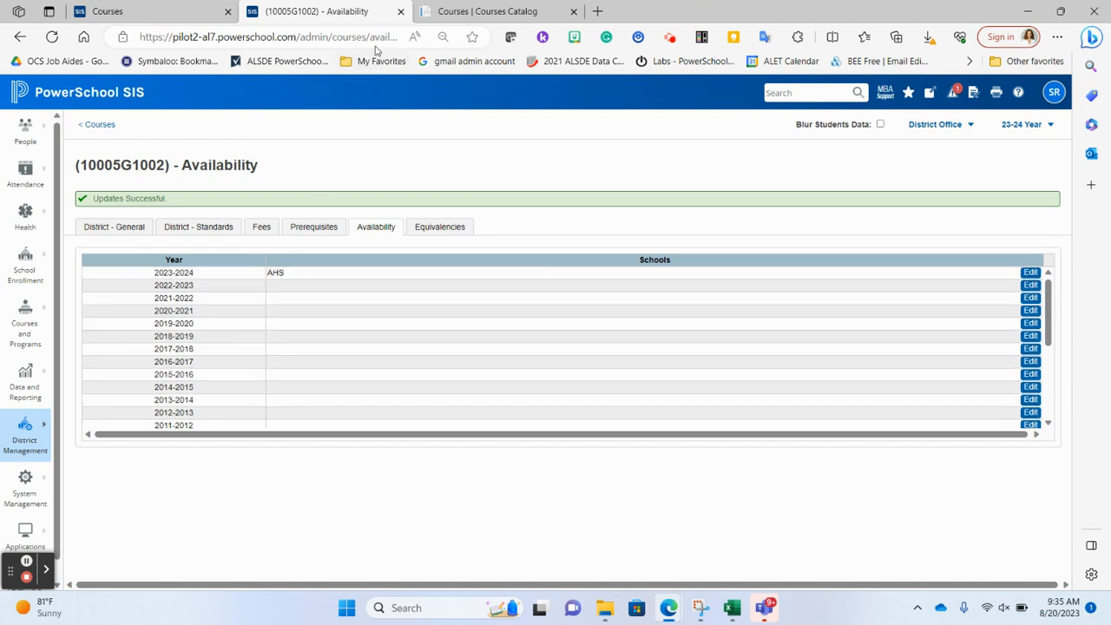
click(400, 11)
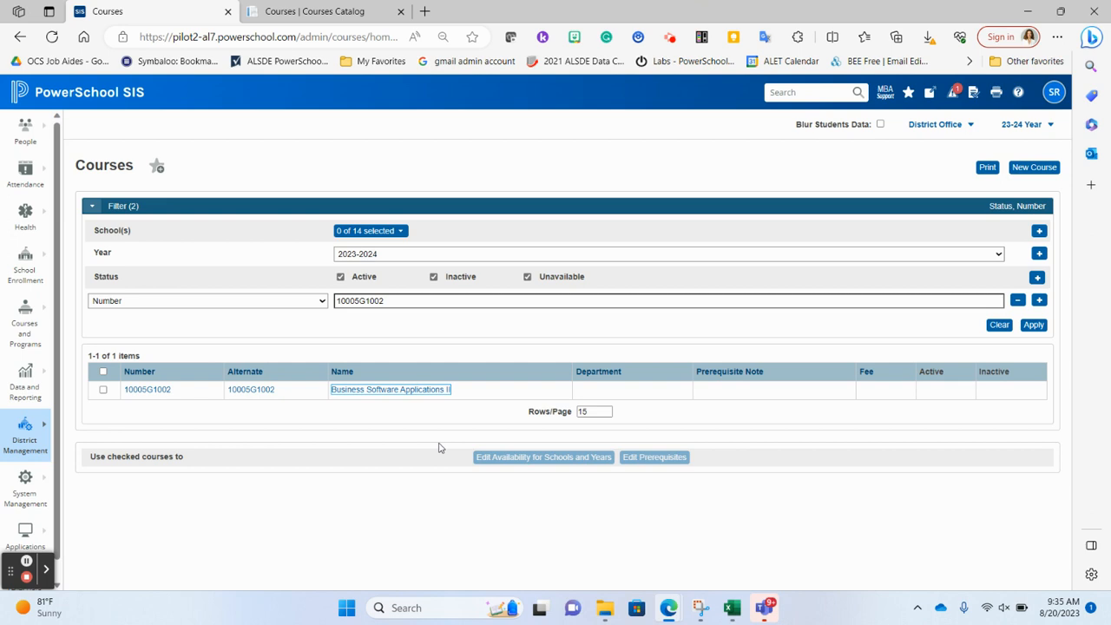
Step: Switch to the Courses Catalog and copy the course number 03999C1039 of TECHNIQUES IN MOLECULAR BIOLOGY
click(318, 12)
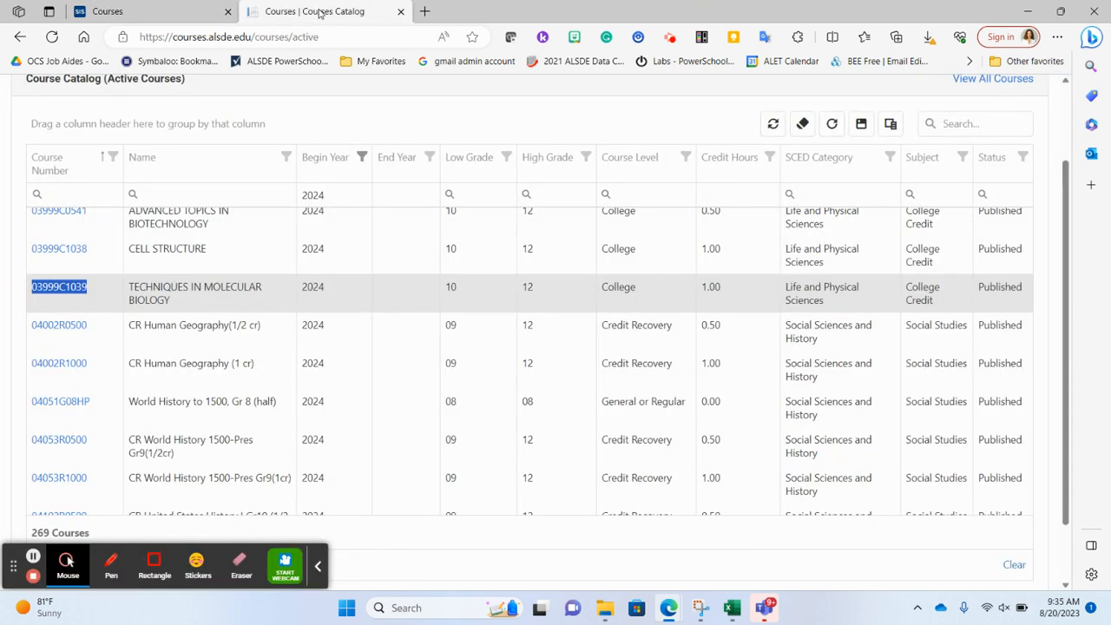
click(318, 567)
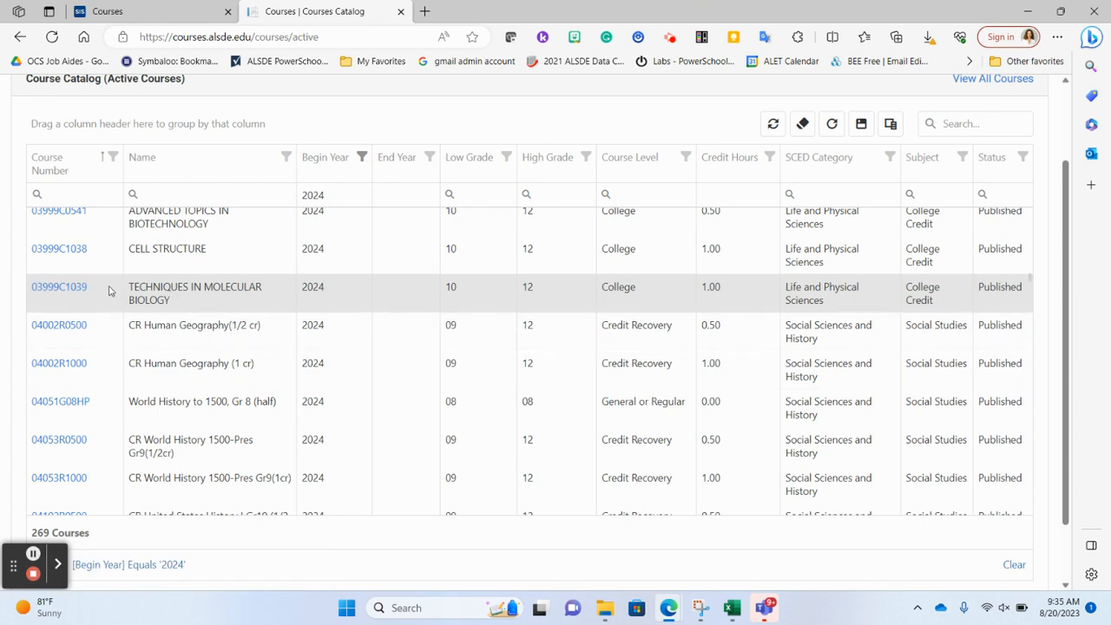
drag(91, 287, 35, 282)
key(ctrl+c)
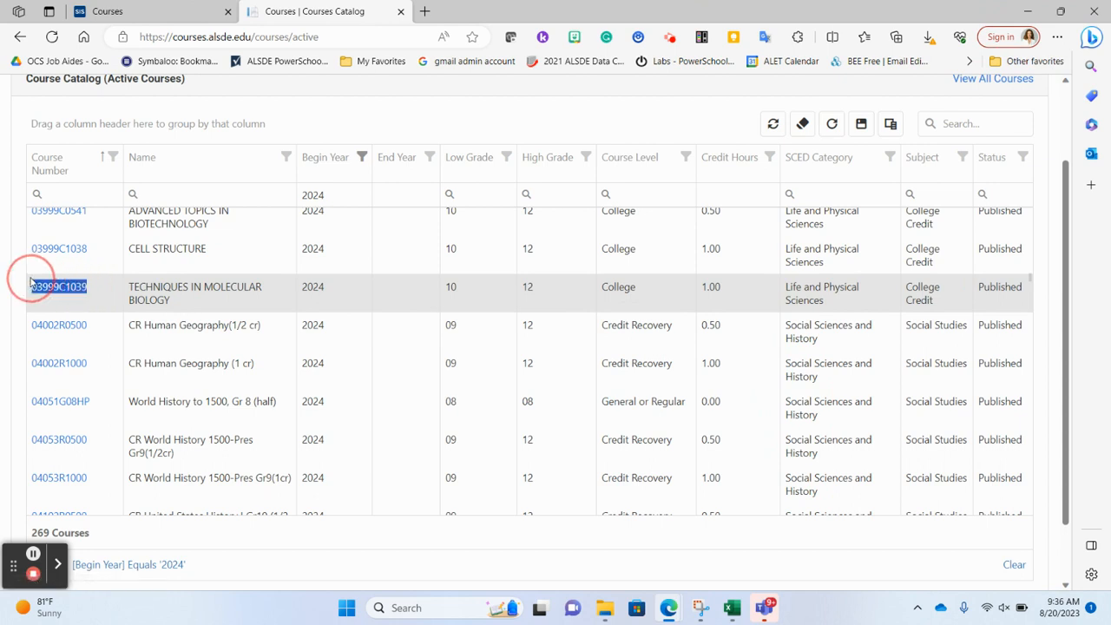
Step: Return to PowerSchool SIS and filter the district courses by the number 03999C1039
click(113, 10)
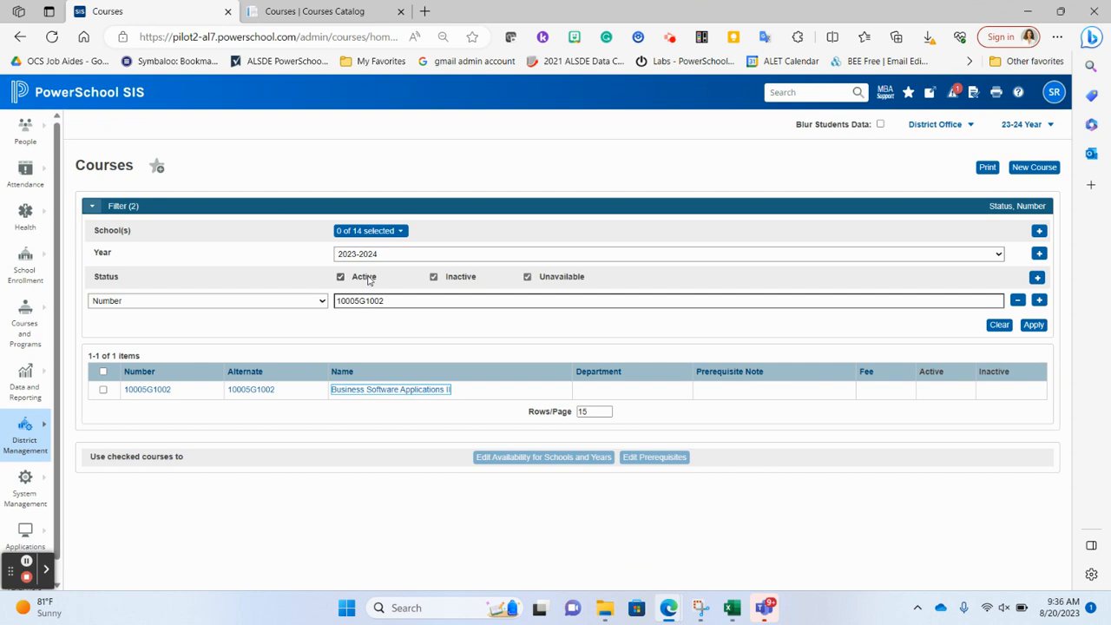
drag(402, 303, 314, 309)
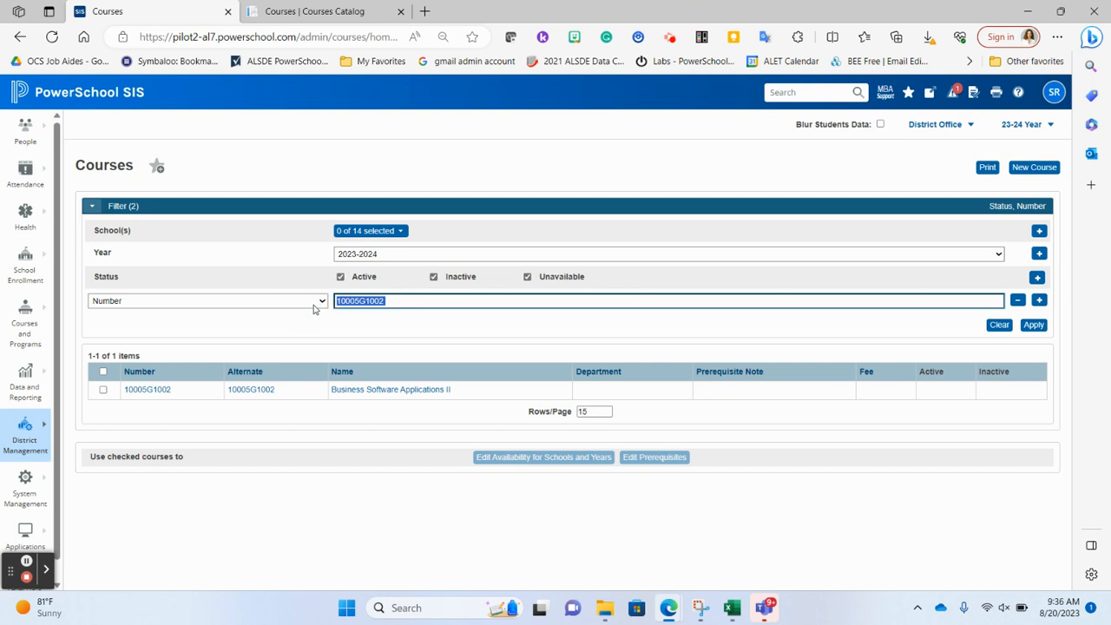
key(ctrl+v)
click(1033, 327)
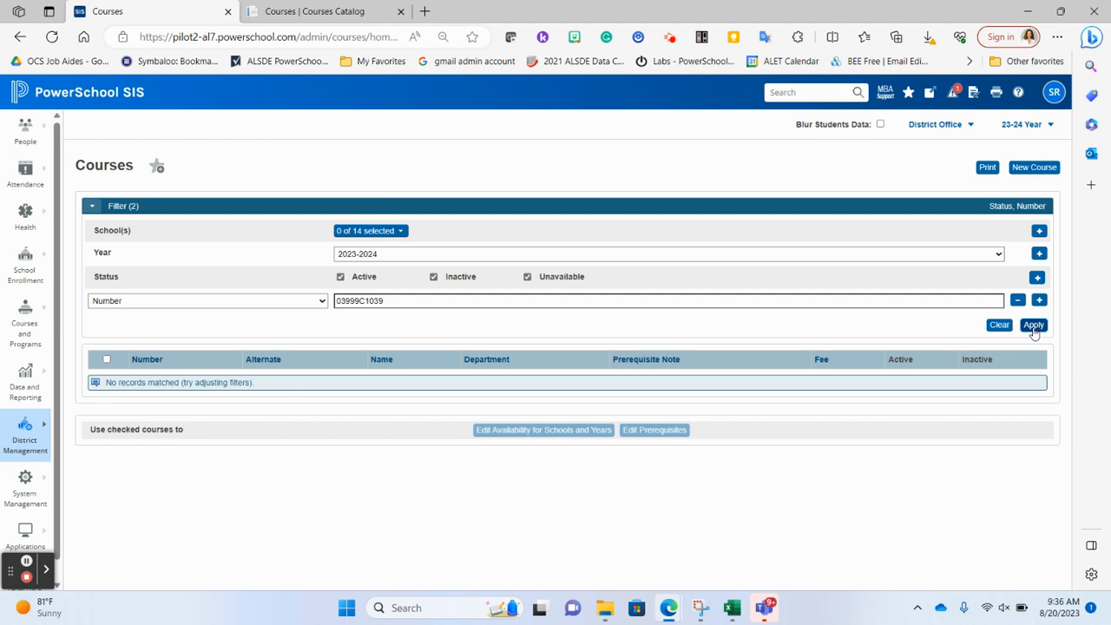
Step: Start a new district course and search the state courses for 03999C1039
click(1026, 169)
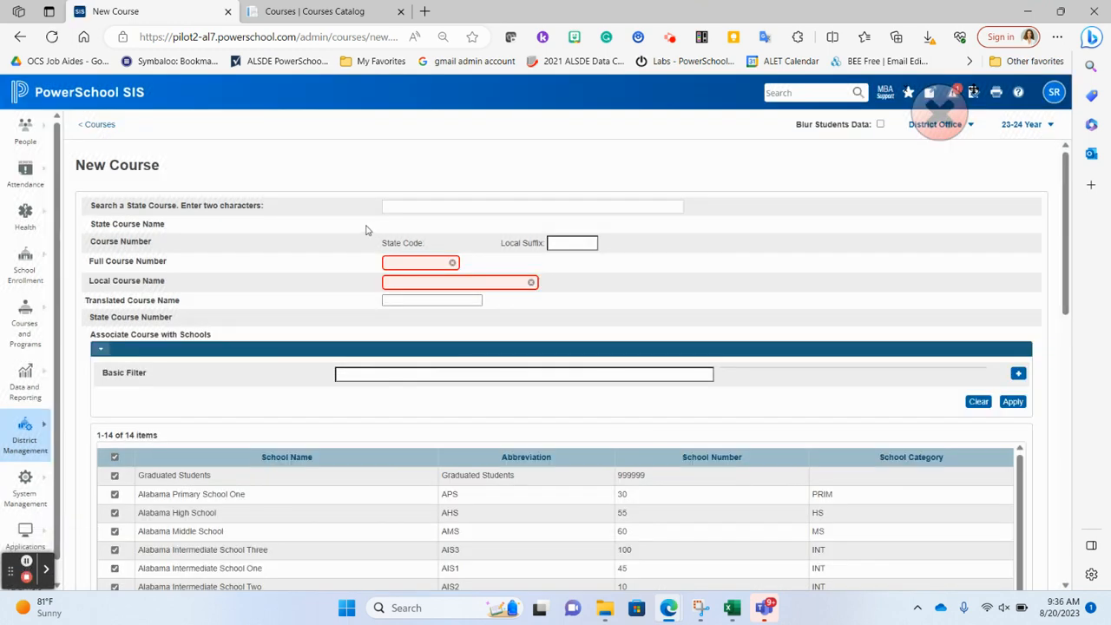
click(408, 206)
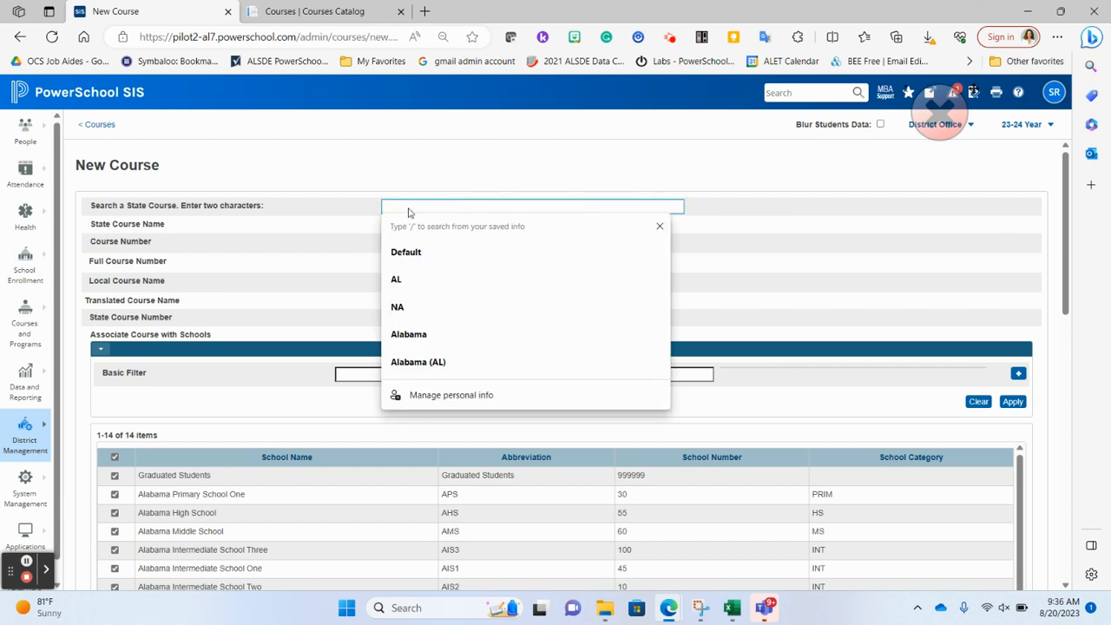
key(ctrl+v)
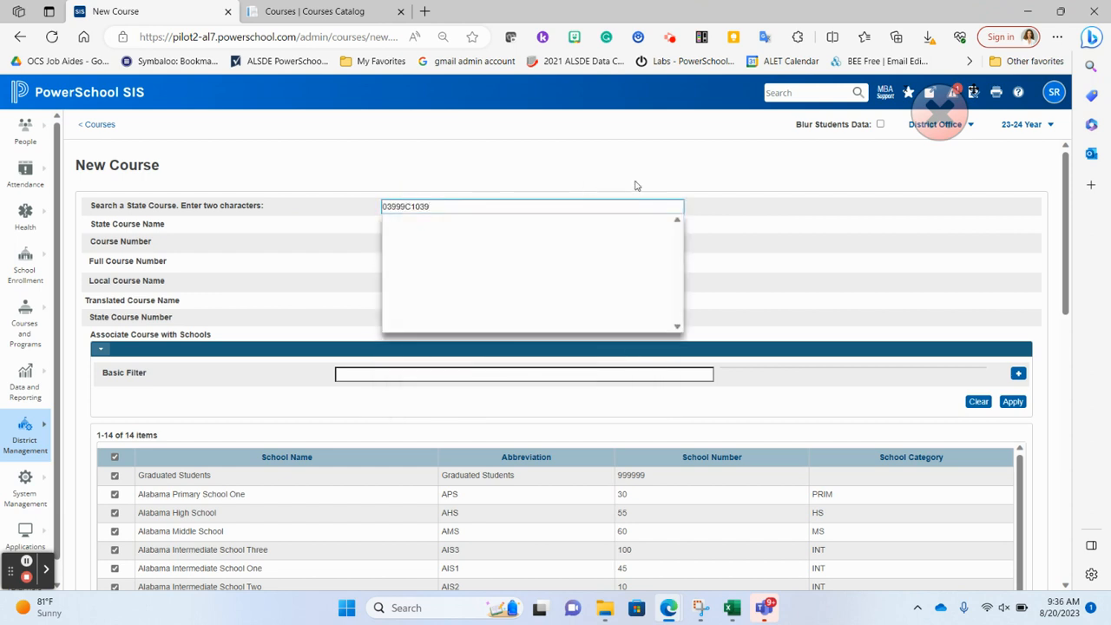
scroll(677, 213, down, 1)
scroll(677, 212, up, 1)
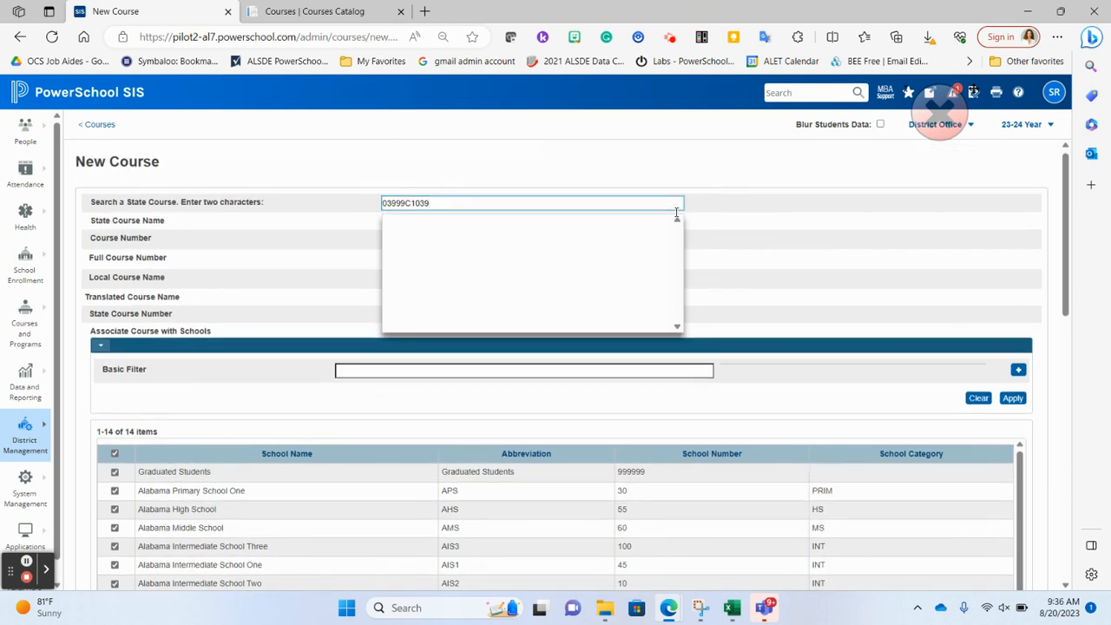
Step: Shorten the state course search to 03999C103 and choose 03999C1030 / GENERAL PHYSICS WITH CAL II for the new course
key(BackSpace)
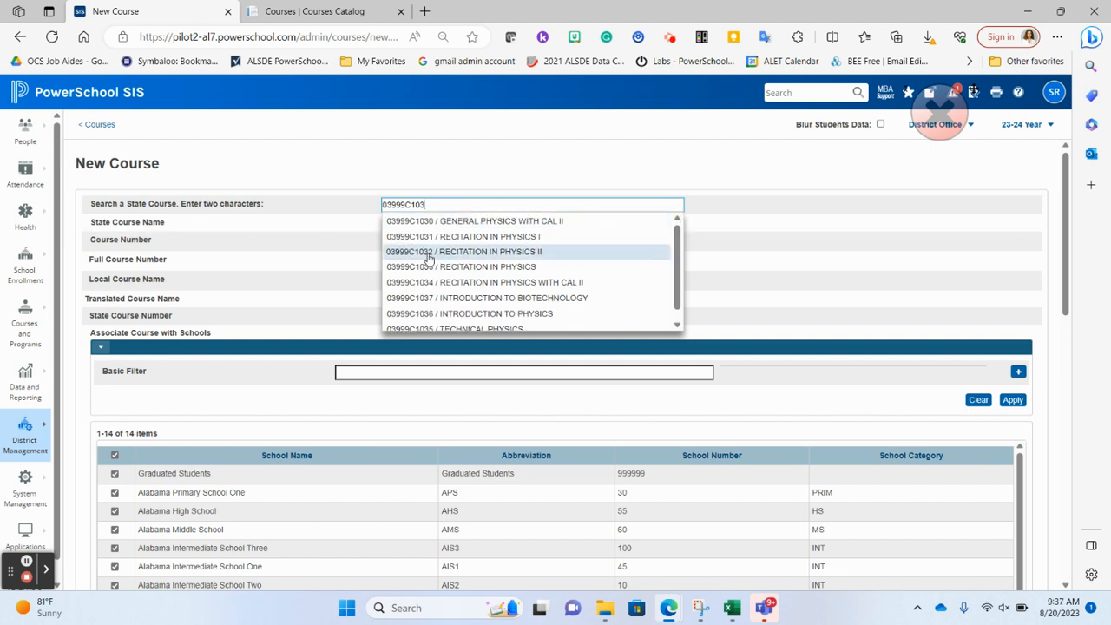
scroll(439, 278, down, 1)
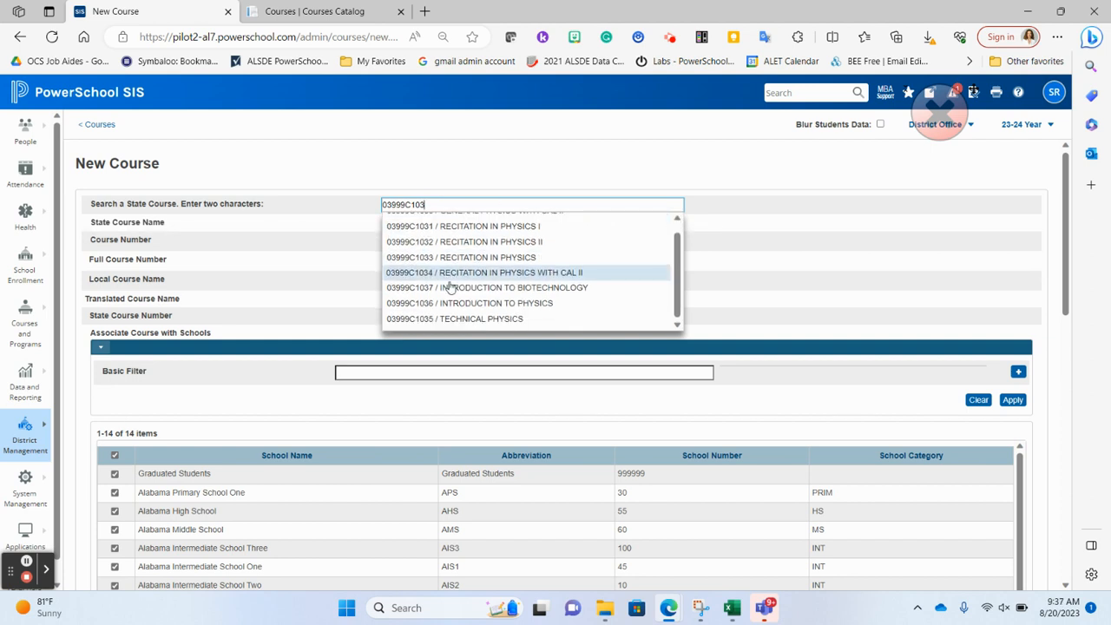
scroll(450, 287, up, 1)
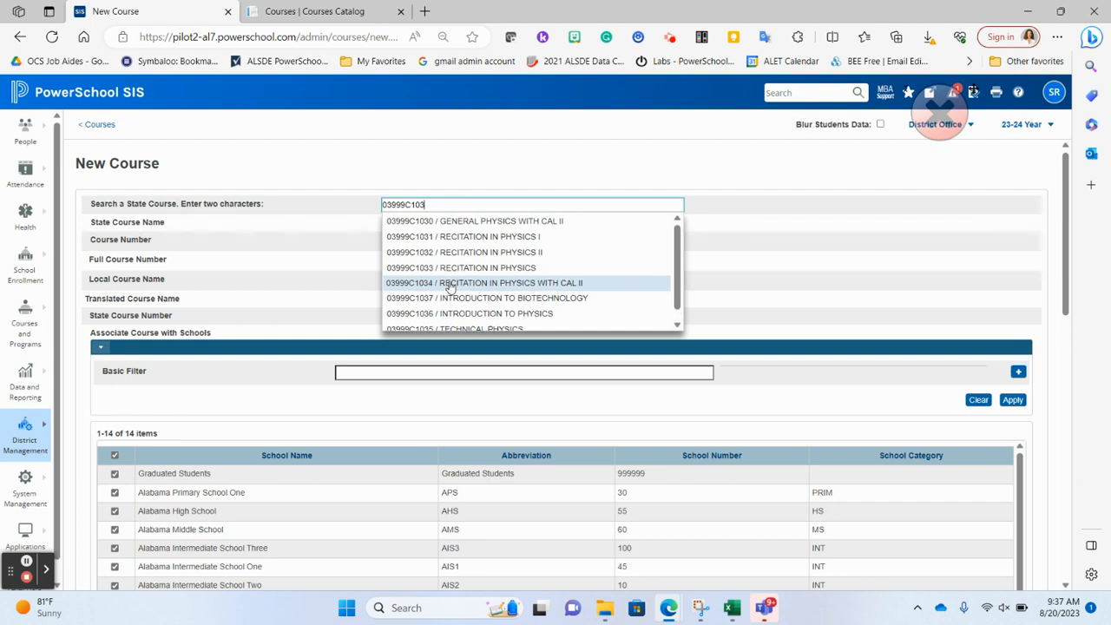
click(481, 222)
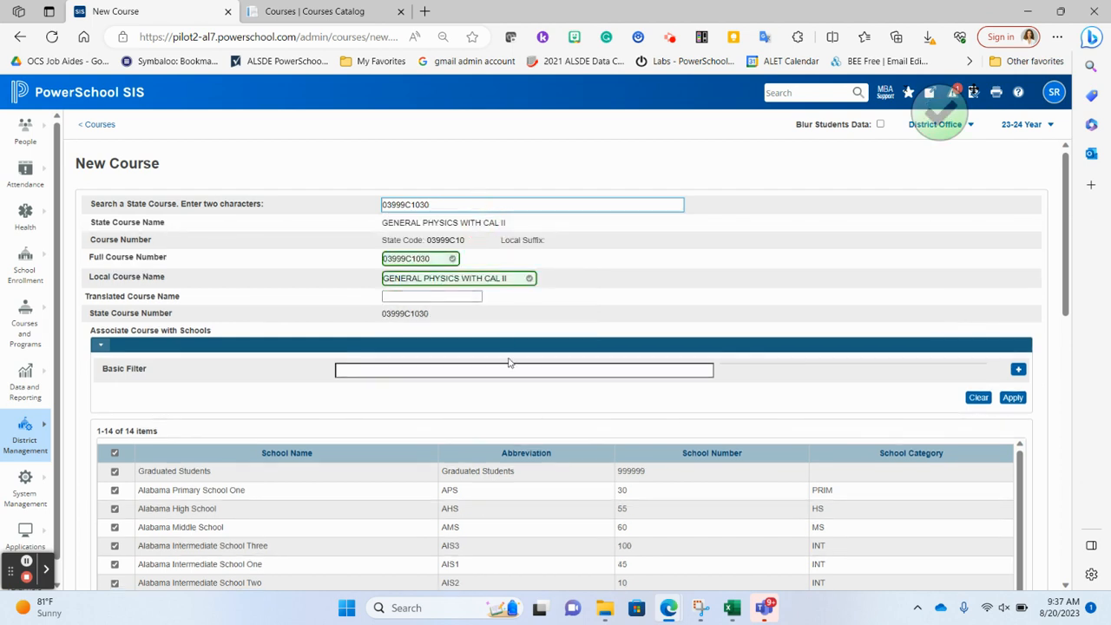
Step: Associate the new course with Alabama High School only, excluding all the other schools
scroll(509, 362, down, 2)
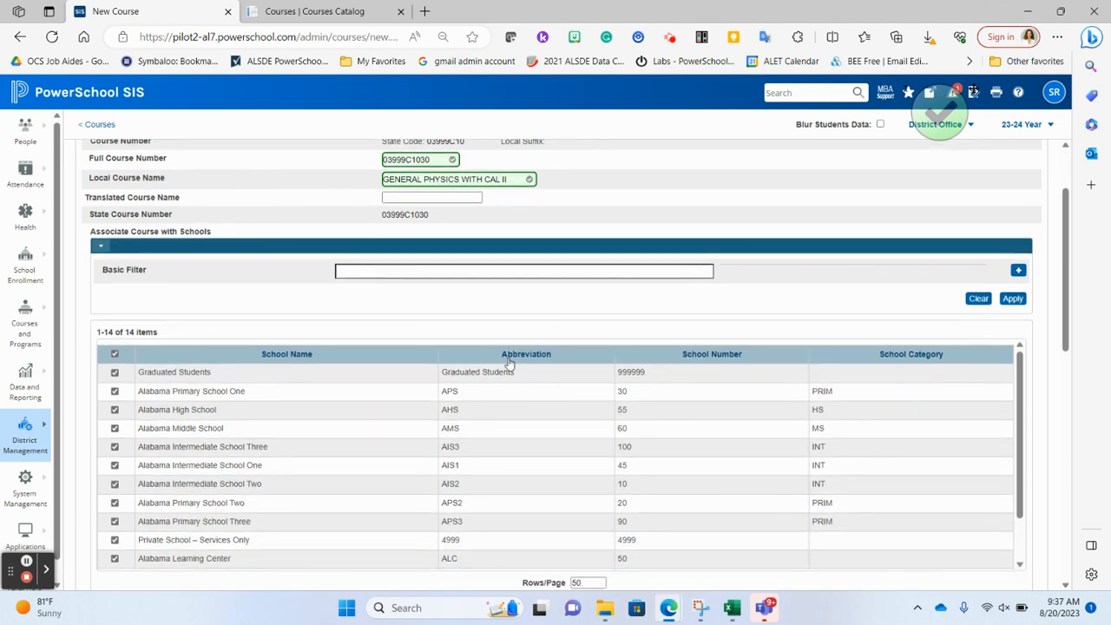
scroll(509, 363, up, 1)
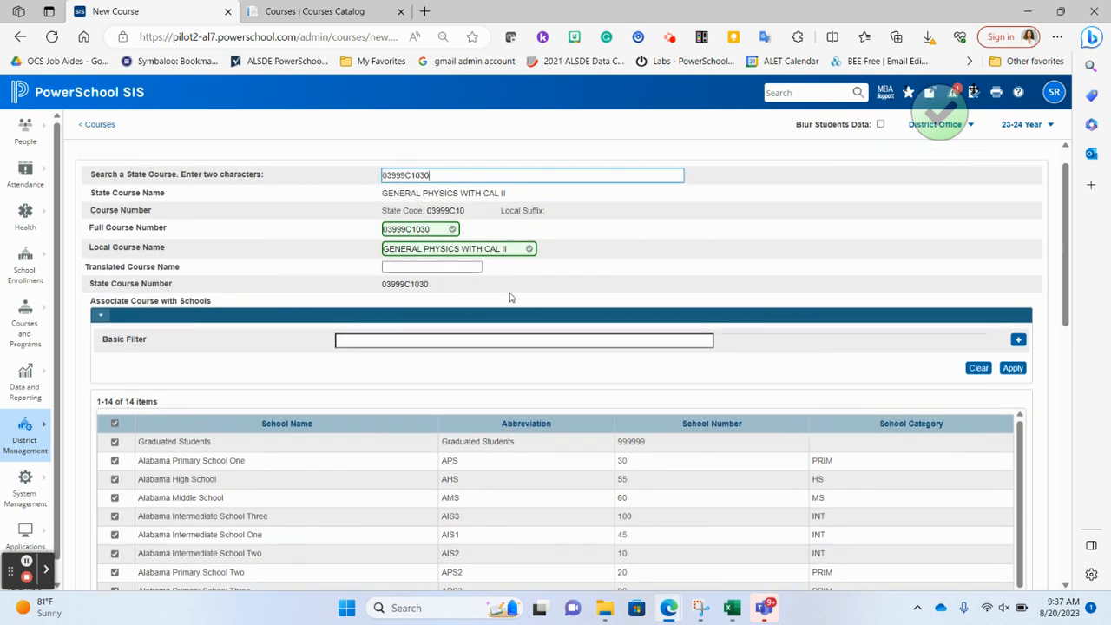
scroll(509, 296, down, 4)
click(112, 233)
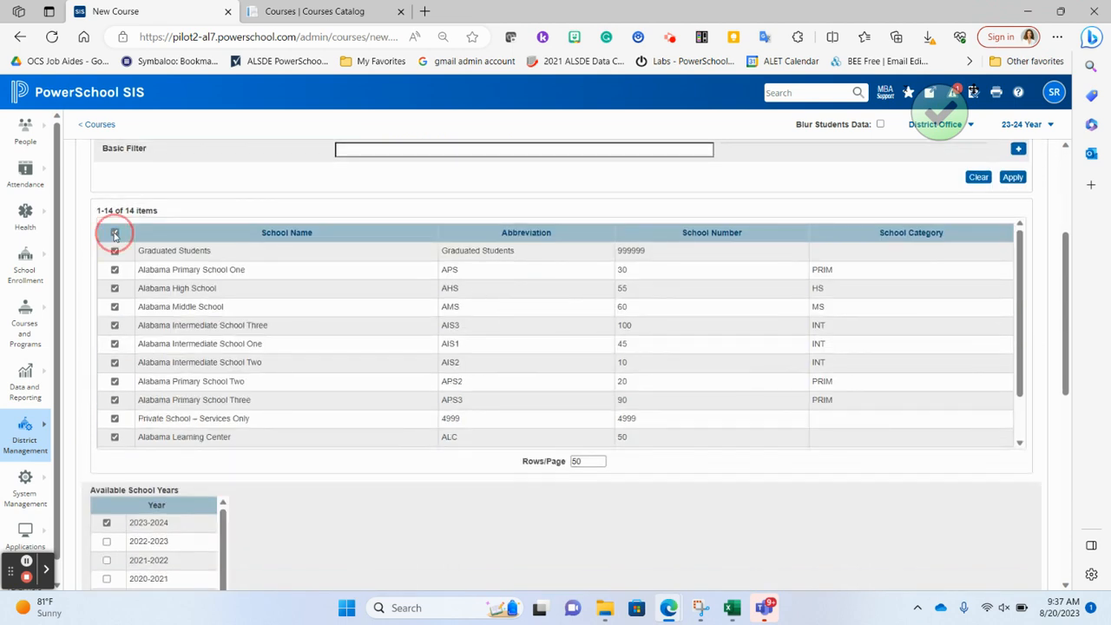
click(116, 289)
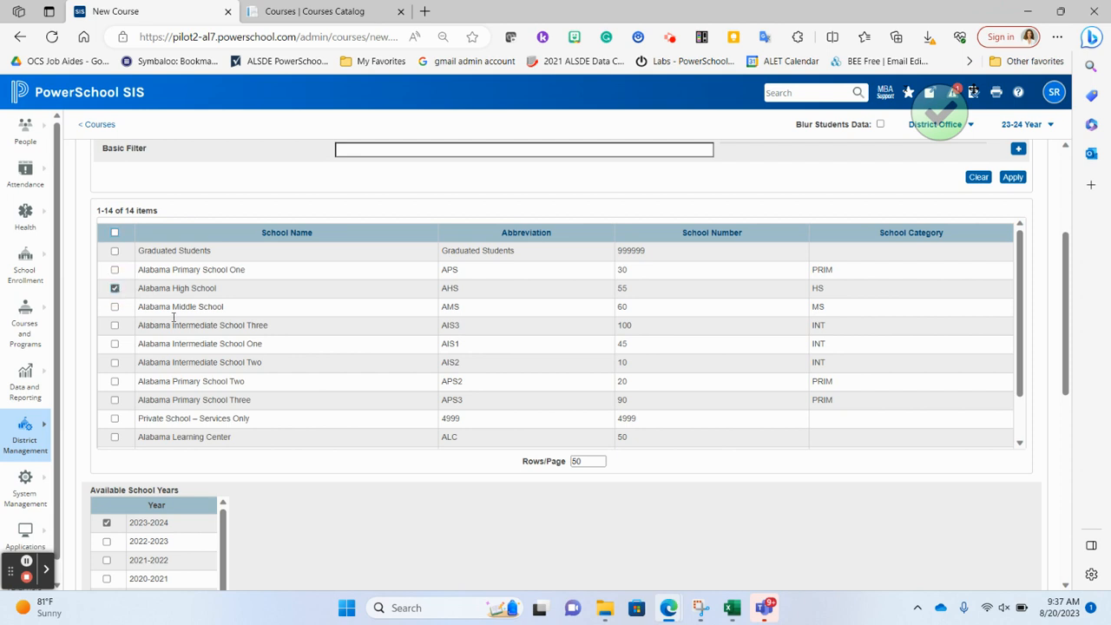
scroll(315, 454, down, 3)
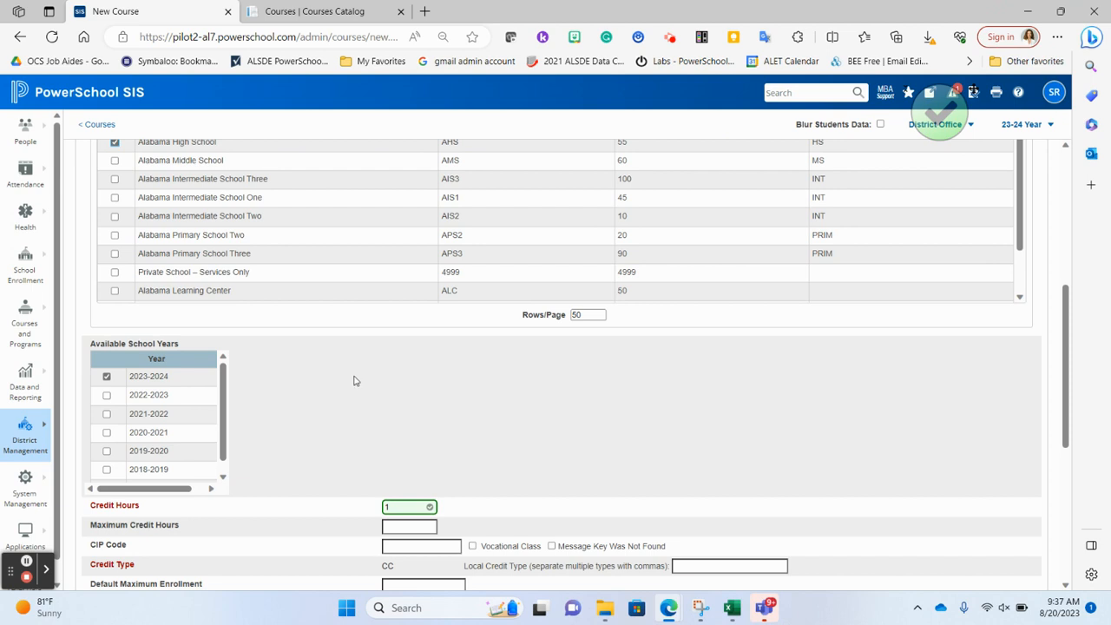
Step: Try to submit the new district course with the grade scale set to 100 Point Scale Regular, and return to the course form
scroll(460, 411, down, 2)
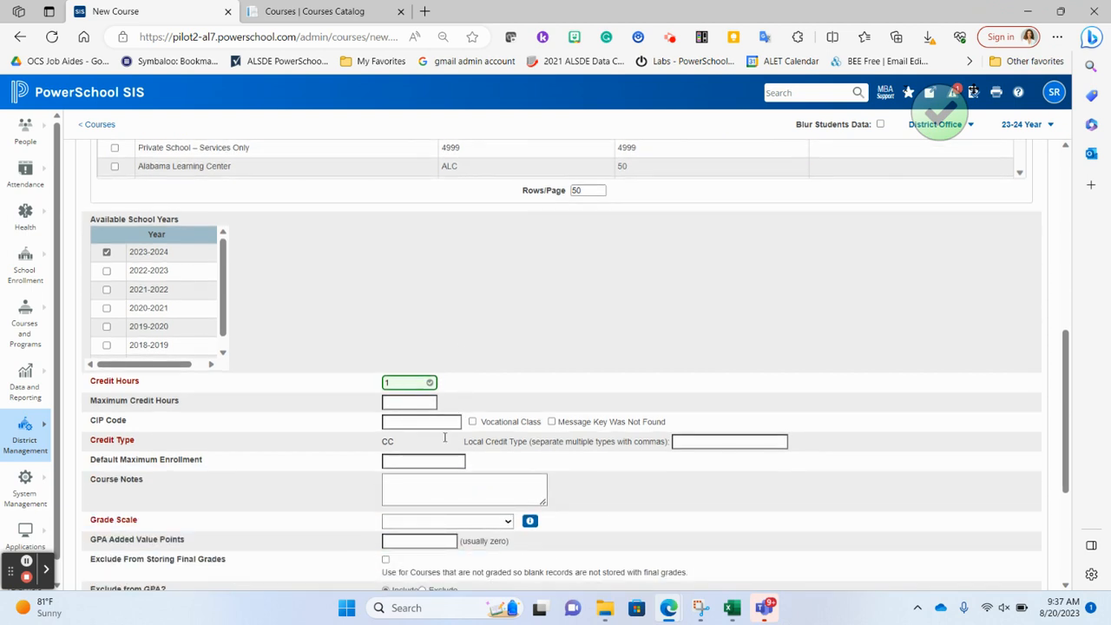
scroll(715, 438, down, 3)
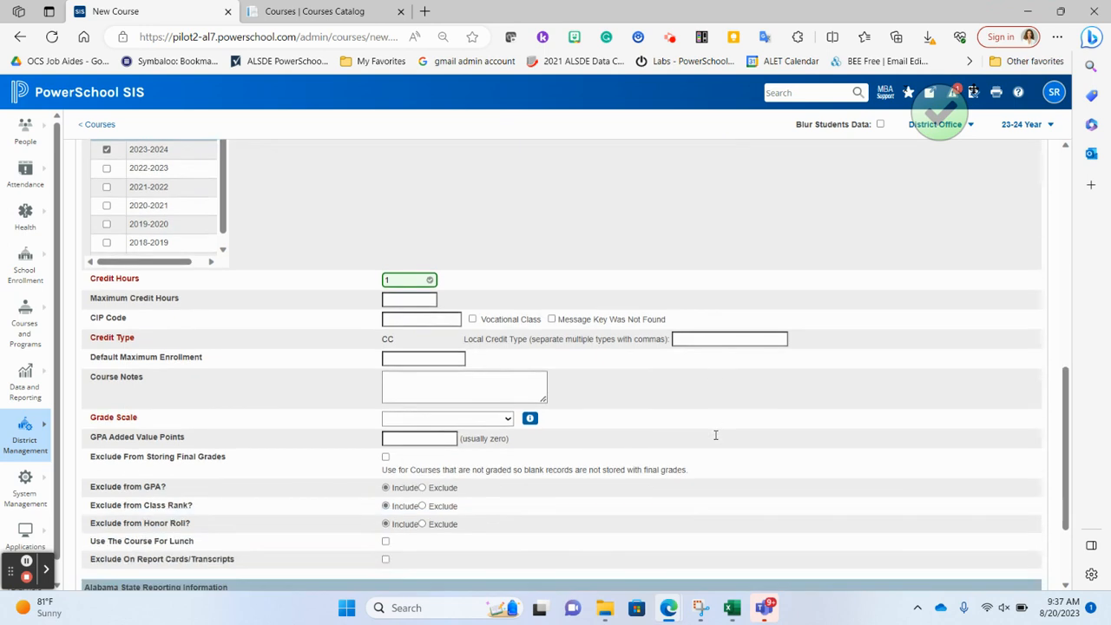
scroll(566, 466, down, 2)
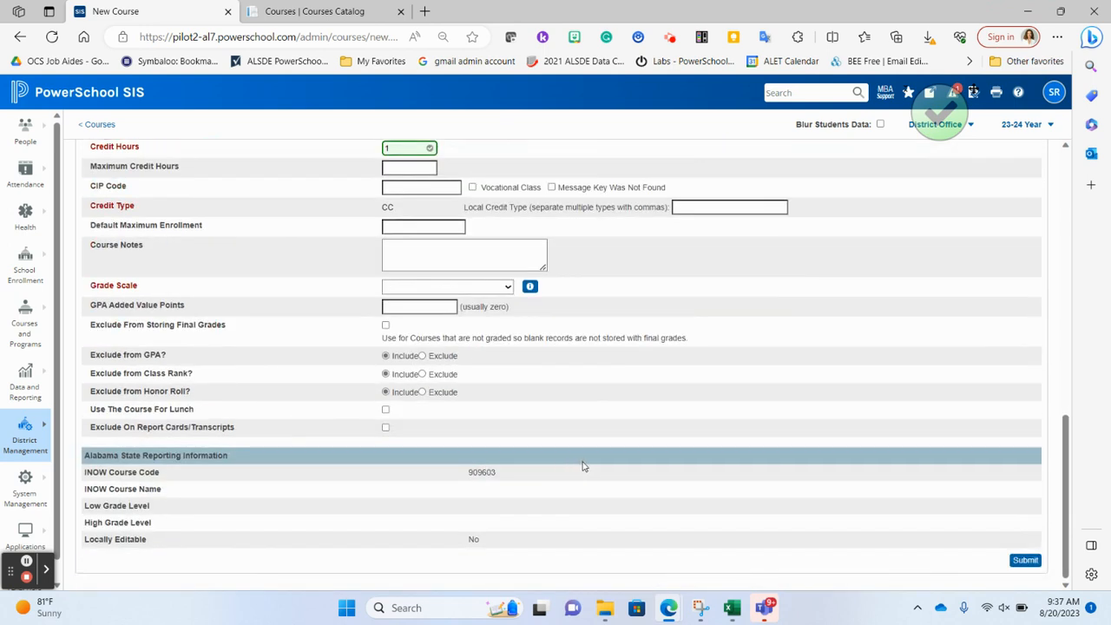
click(1034, 560)
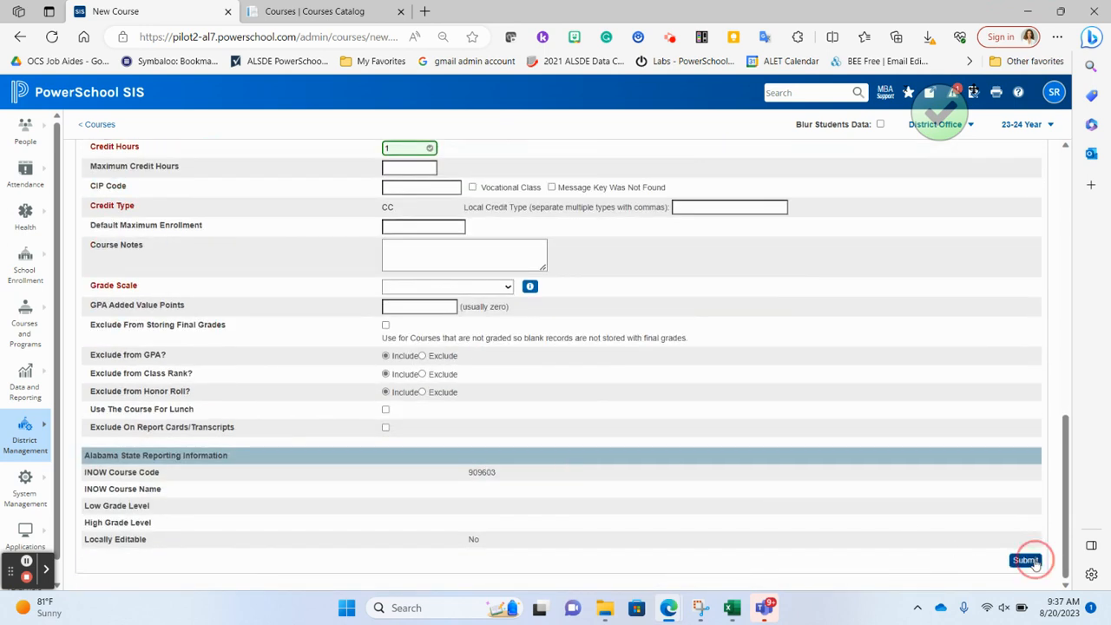
click(402, 292)
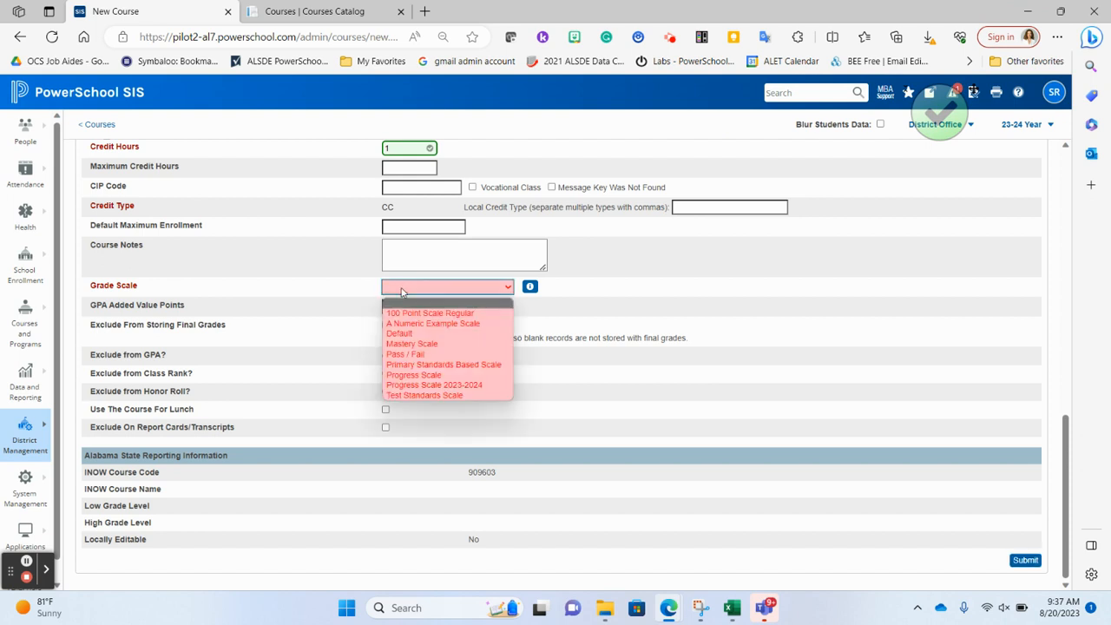
click(407, 313)
click(1032, 564)
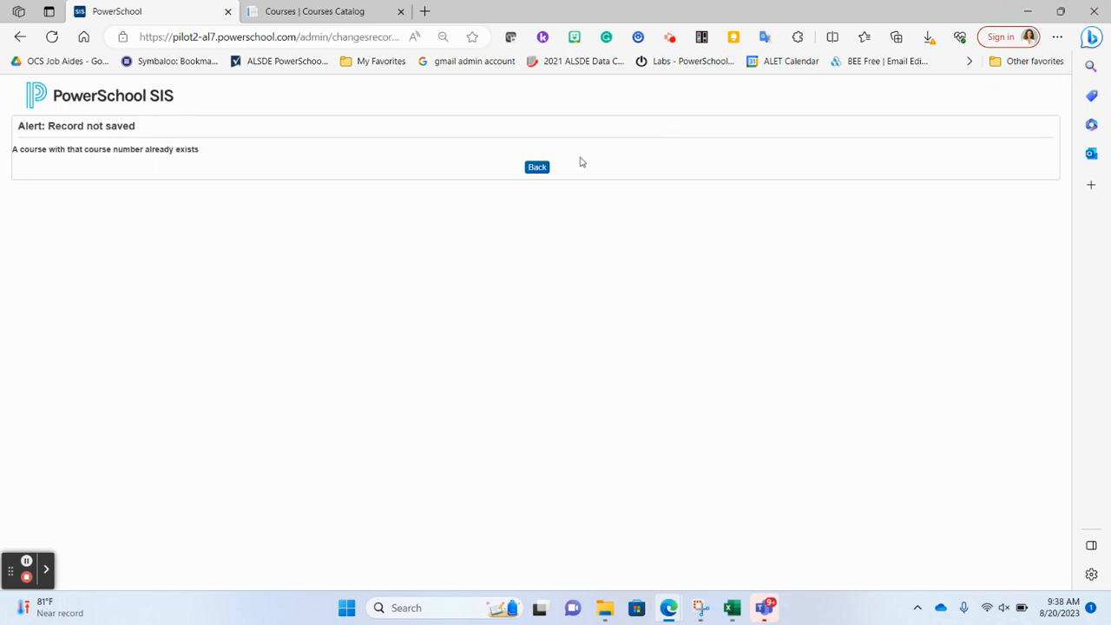
click(540, 170)
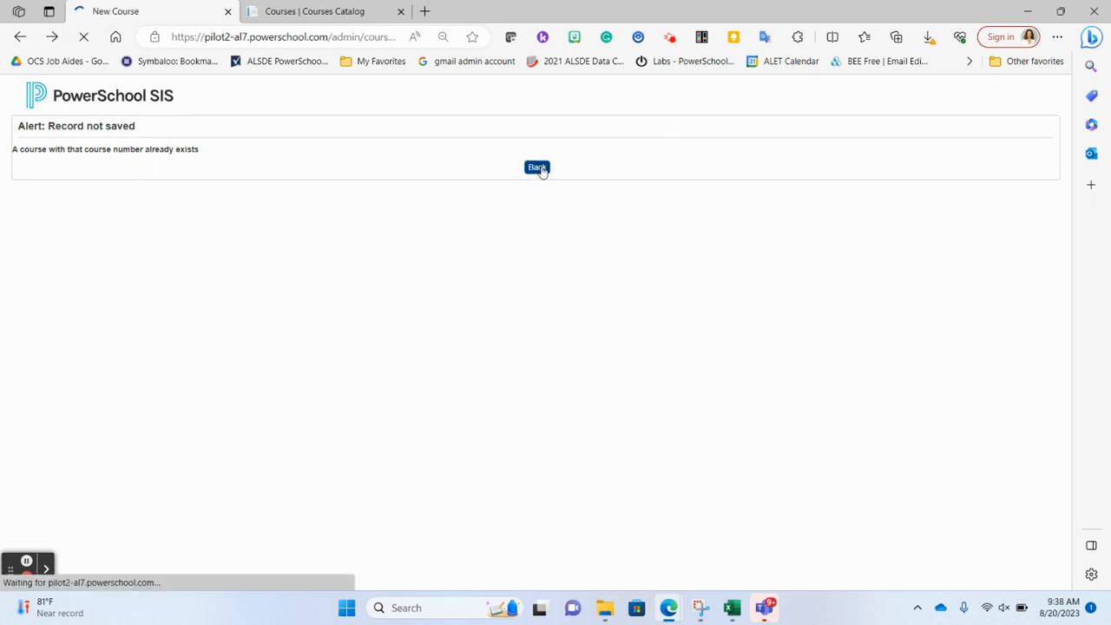